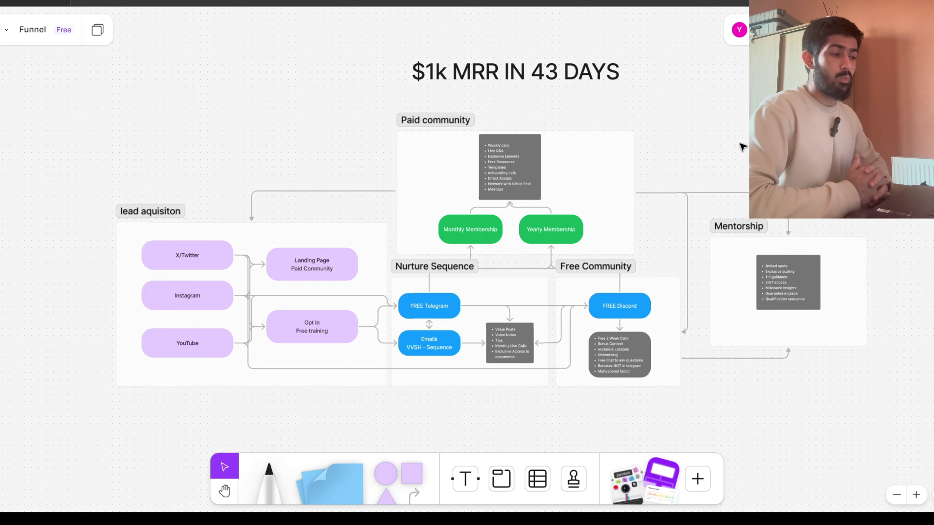
- Highlight the X/Twitter, Instagram and YouTube lead source nodes one by one, then pan right
{"action": "scroll", "coordinate": [627, 329], "scroll_direction": "up", "scroll_amount": 3}
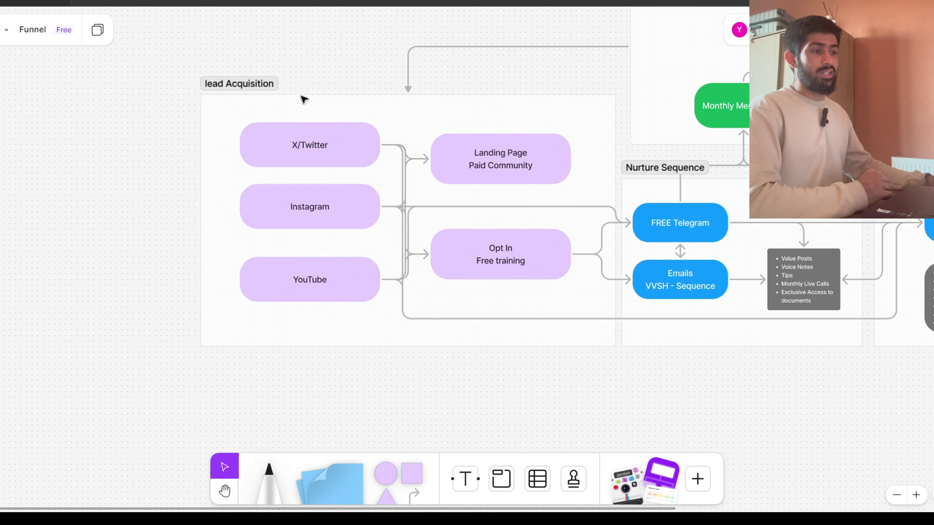
{"action": "left_click", "coordinate": [328, 150]}
{"action": "left_click", "coordinate": [329, 36]}
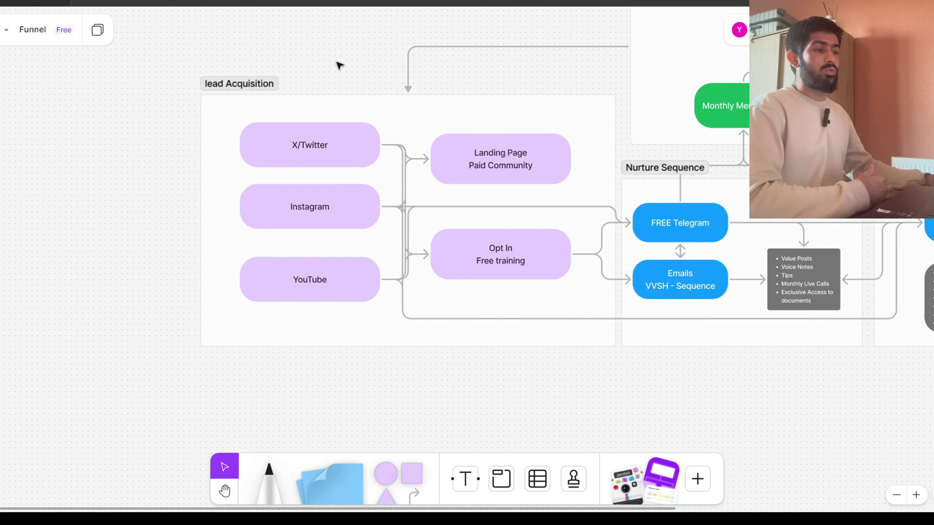
{"action": "left_click", "coordinate": [349, 158]}
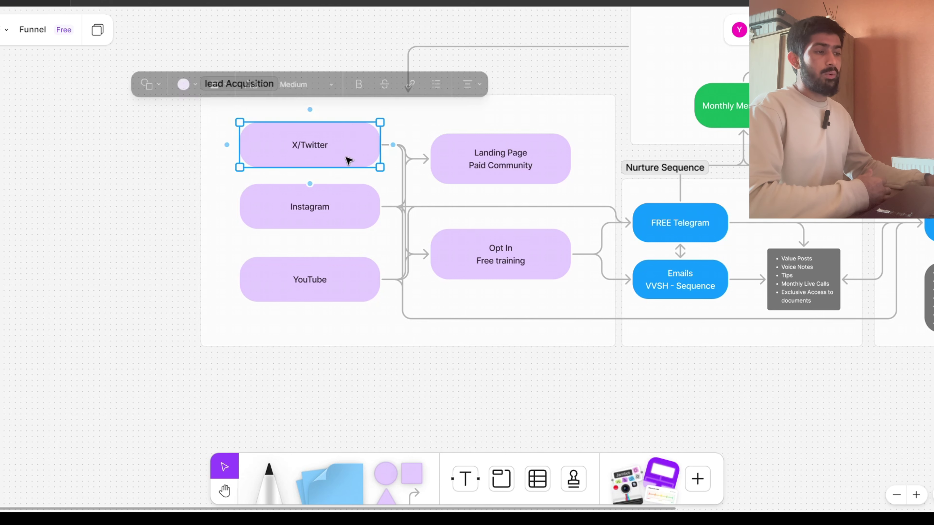
{"action": "left_click", "coordinate": [334, 226]}
{"action": "left_click", "coordinate": [323, 290]}
{"action": "left_click", "coordinate": [123, 269]}
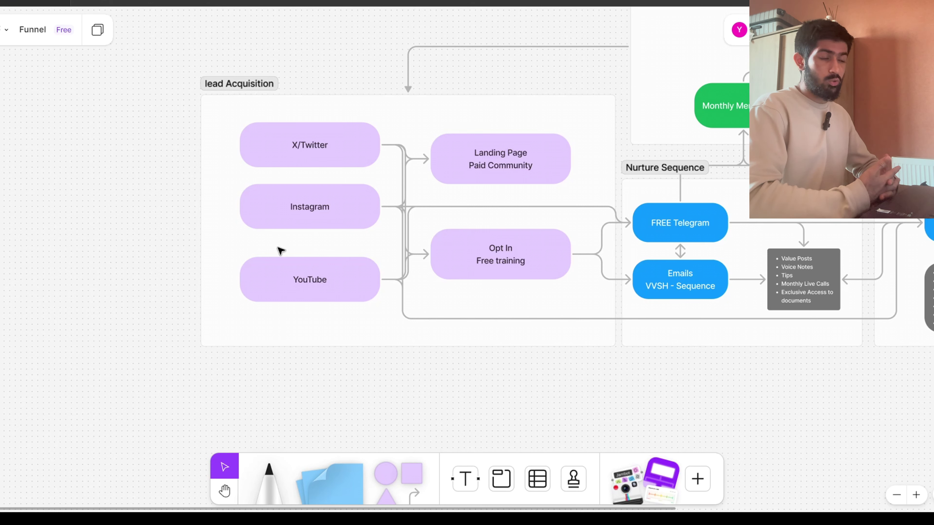
{"action": "scroll", "coordinate": [281, 250], "scroll_direction": "right", "scroll_amount": 3}
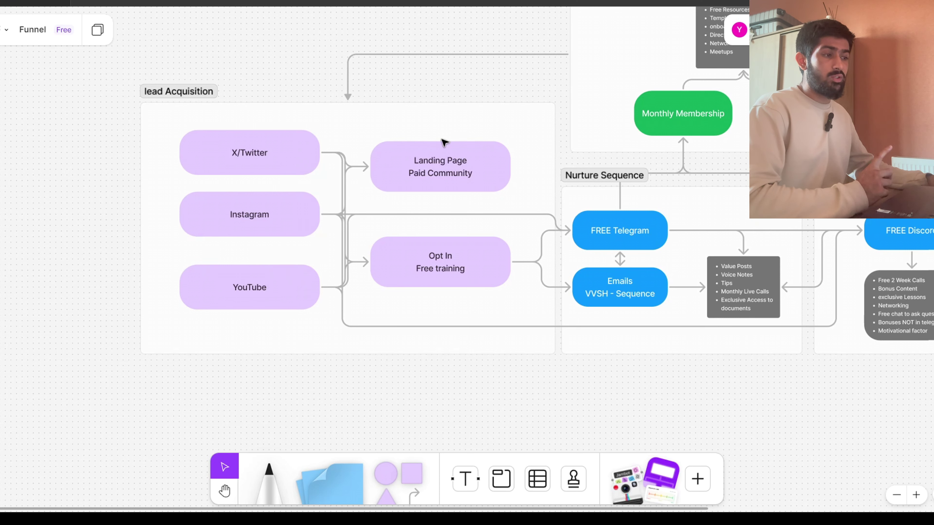
{"action": "left_click", "coordinate": [472, 176]}
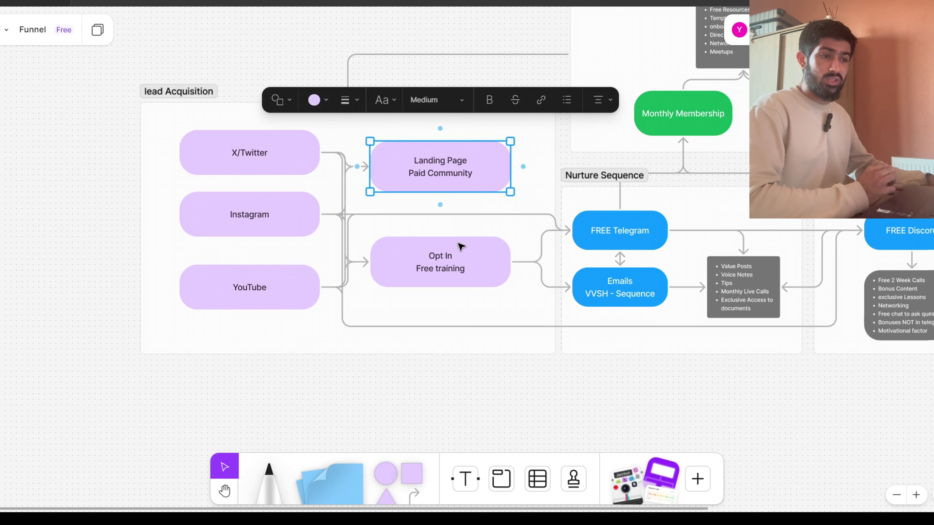
{"action": "left_click", "coordinate": [460, 270]}
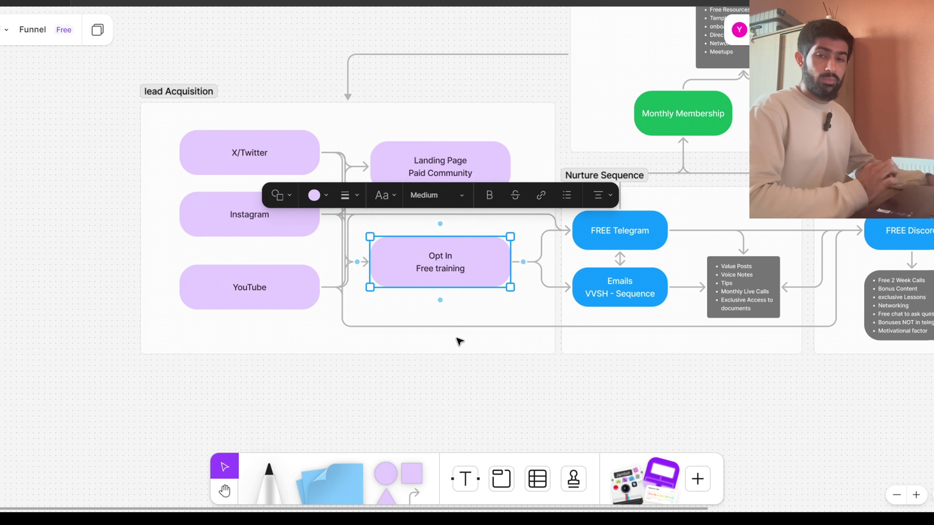
{"action": "left_click", "coordinate": [447, 394]}
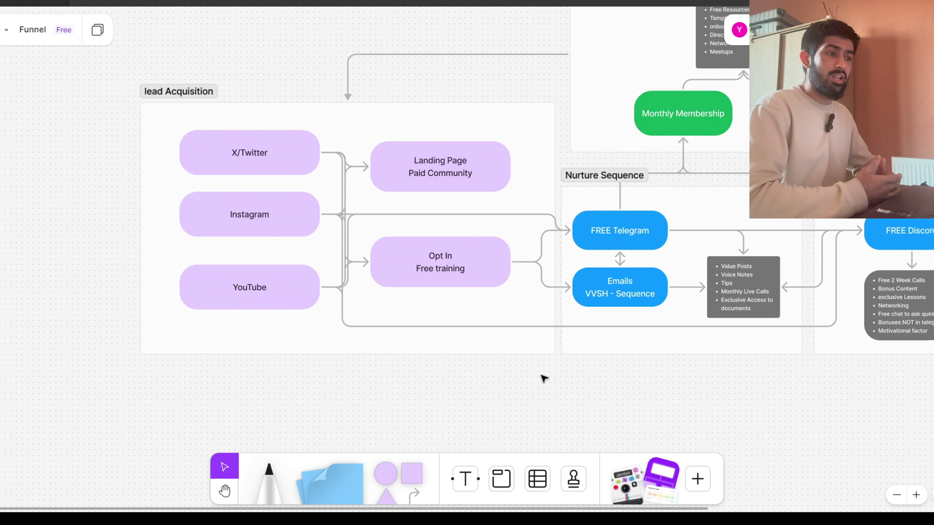
{"action": "scroll", "coordinate": [422, 245], "scroll_direction": "down", "scroll_amount": 1}
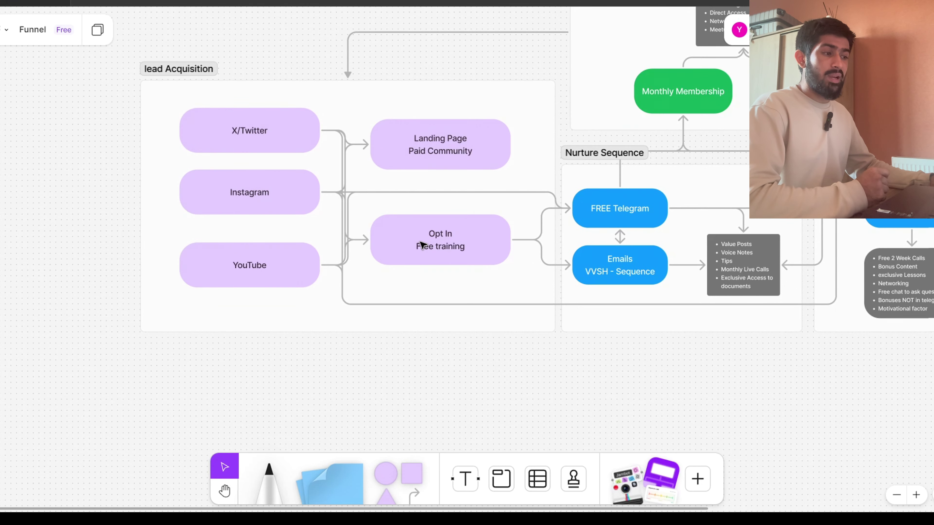
{"action": "left_click", "coordinate": [422, 244]}
{"action": "left_click", "coordinate": [507, 344]}
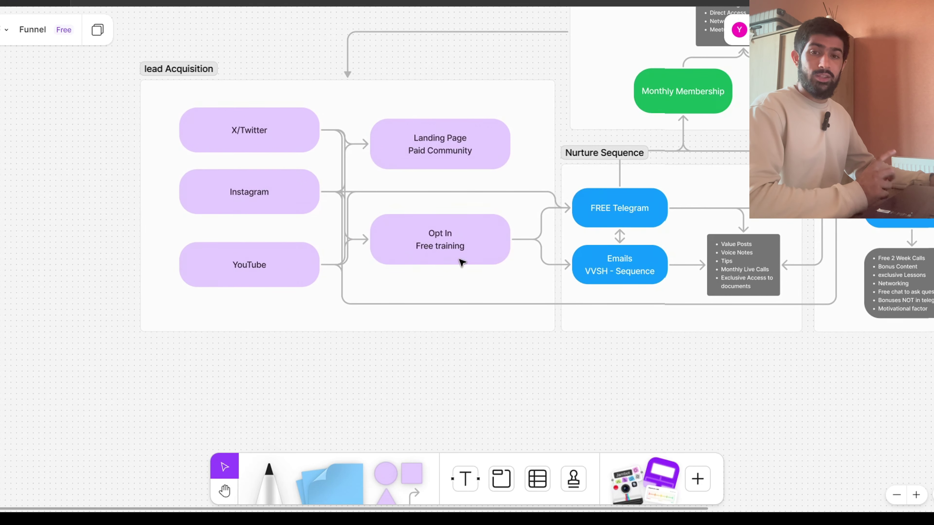
{"action": "scroll", "coordinate": [463, 262], "scroll_direction": "right", "scroll_amount": 5}
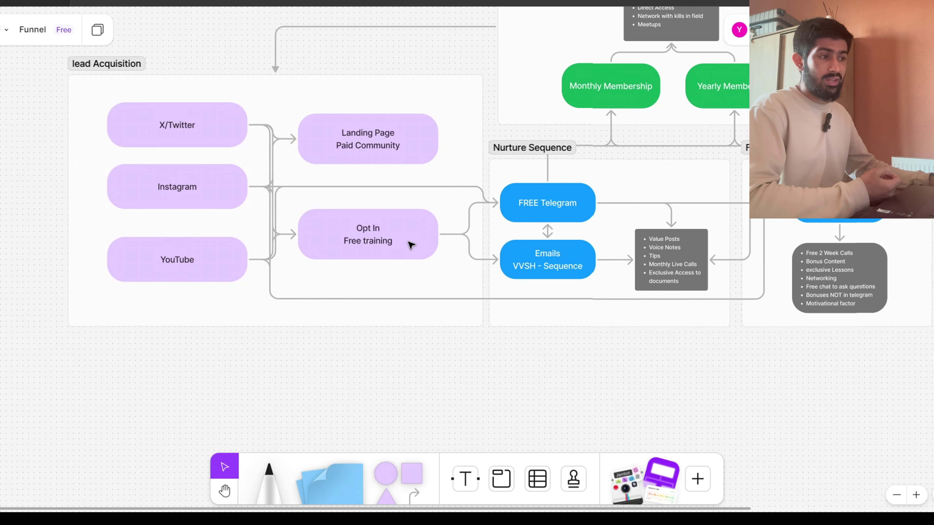
- Pan right and highlight the FREE Telegram and FREE Discord nodes
{"action": "scroll", "coordinate": [410, 244], "scroll_direction": "right", "scroll_amount": 6}
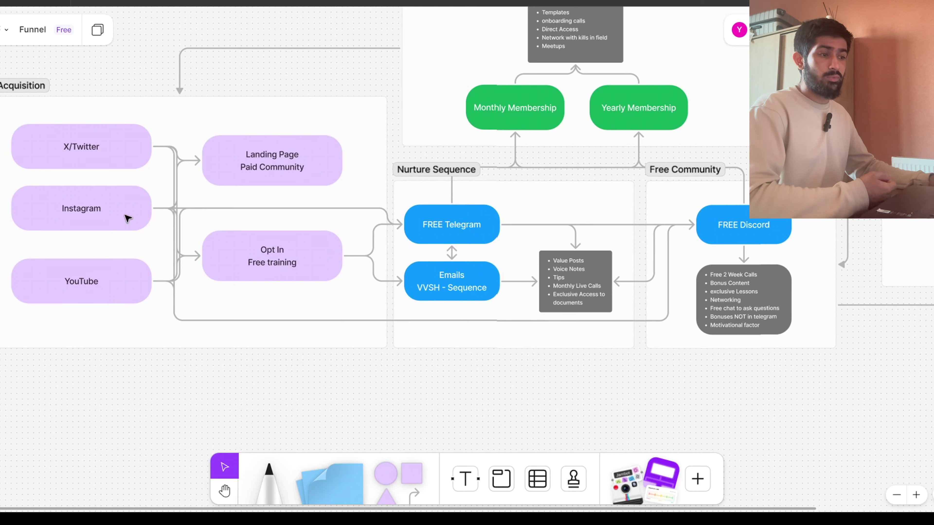
{"action": "left_click", "coordinate": [429, 228]}
{"action": "left_click", "coordinate": [431, 368]}
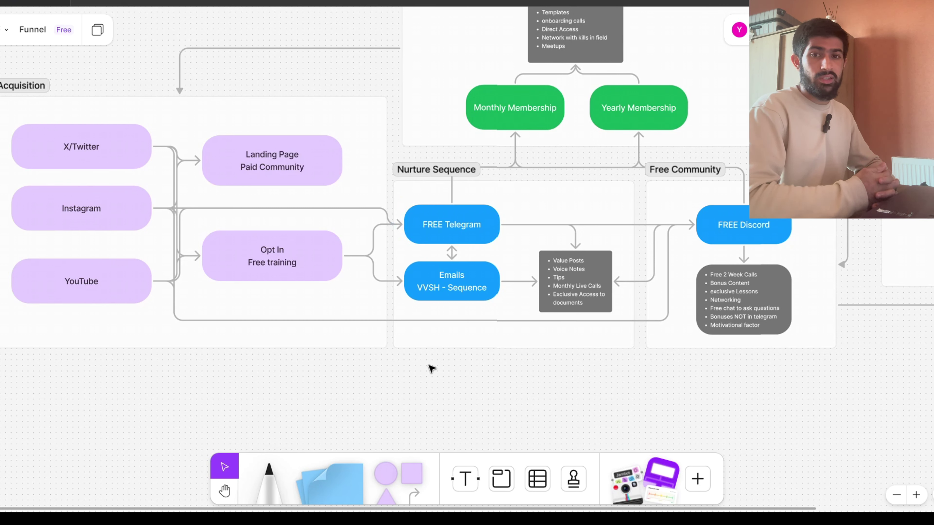
{"action": "left_click", "coordinate": [721, 230]}
{"action": "left_click", "coordinate": [556, 437]}
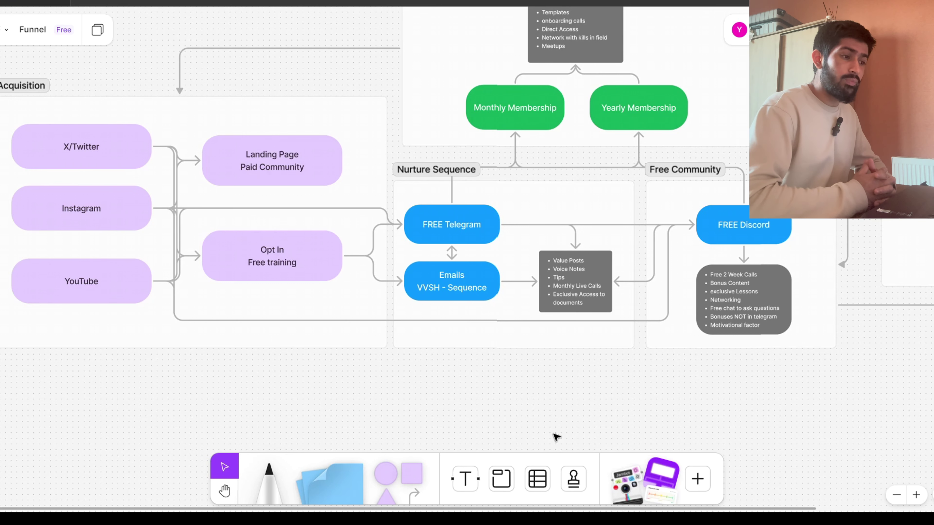
- Highlight the Emails VVSH - Sequence and Opt In / Free training nodes, then pan toward Mentorship
{"action": "scroll", "coordinate": [444, 277], "scroll_direction": "down", "scroll_amount": 1}
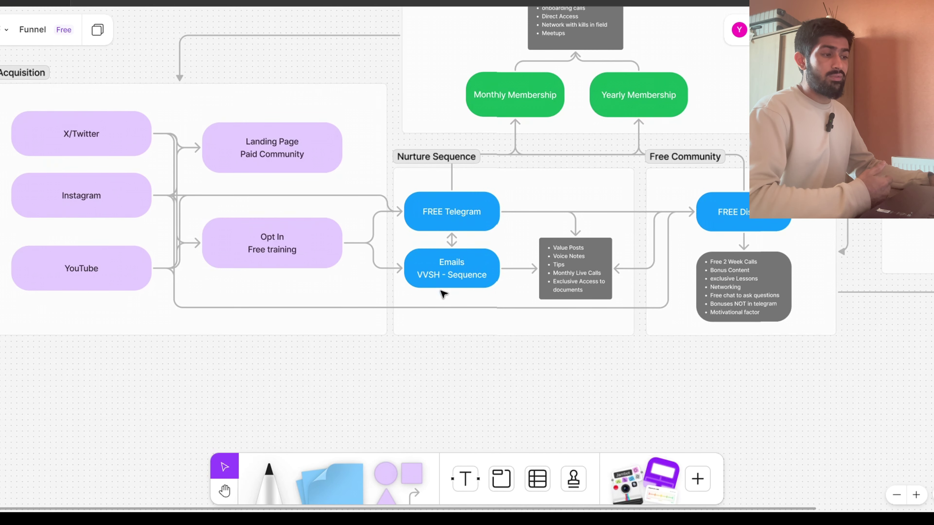
{"action": "left_click", "coordinate": [451, 270]}
{"action": "left_click", "coordinate": [302, 240]}
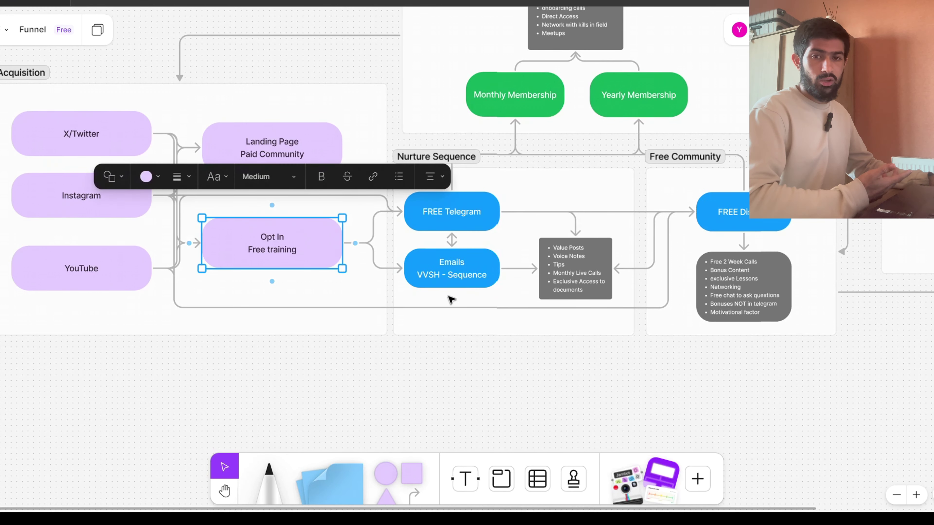
{"action": "left_click", "coordinate": [446, 346]}
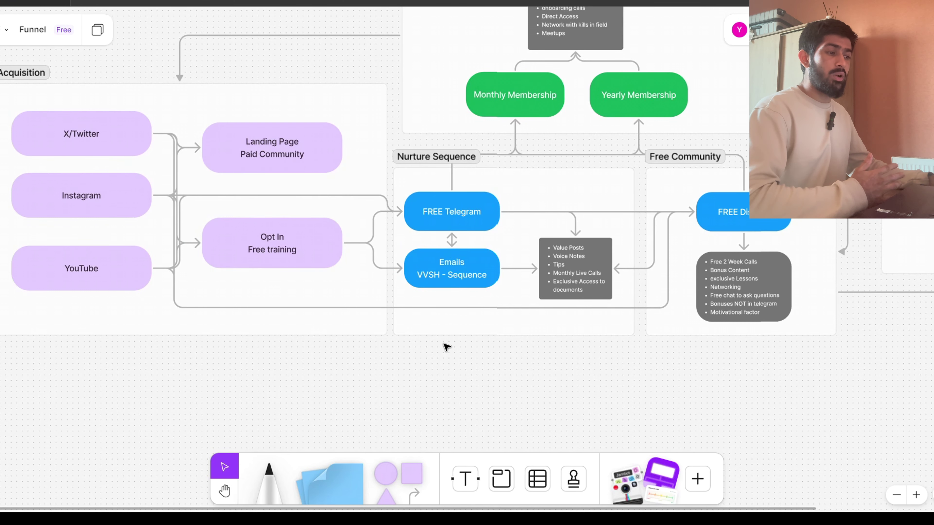
{"action": "left_click", "coordinate": [456, 279]}
{"action": "left_click", "coordinate": [445, 345]}
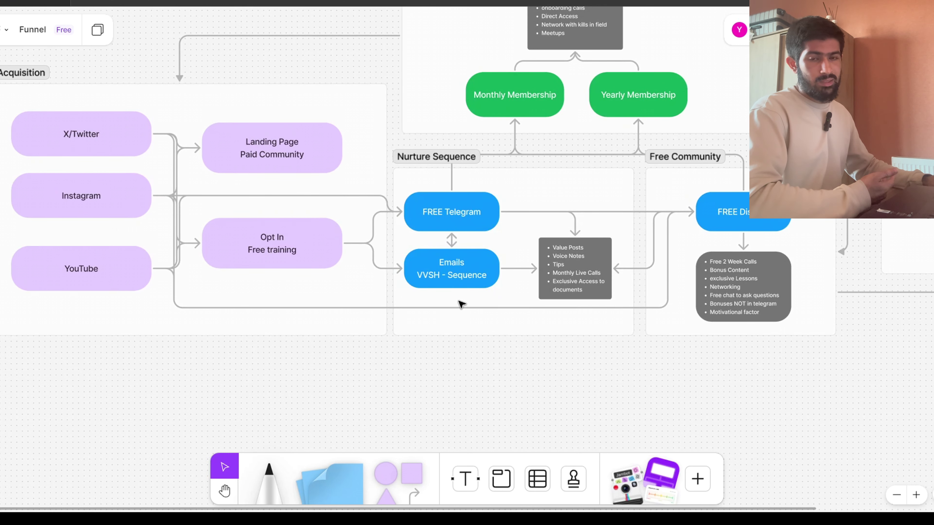
{"action": "scroll", "coordinate": [569, 293], "scroll_direction": "right", "scroll_amount": 5}
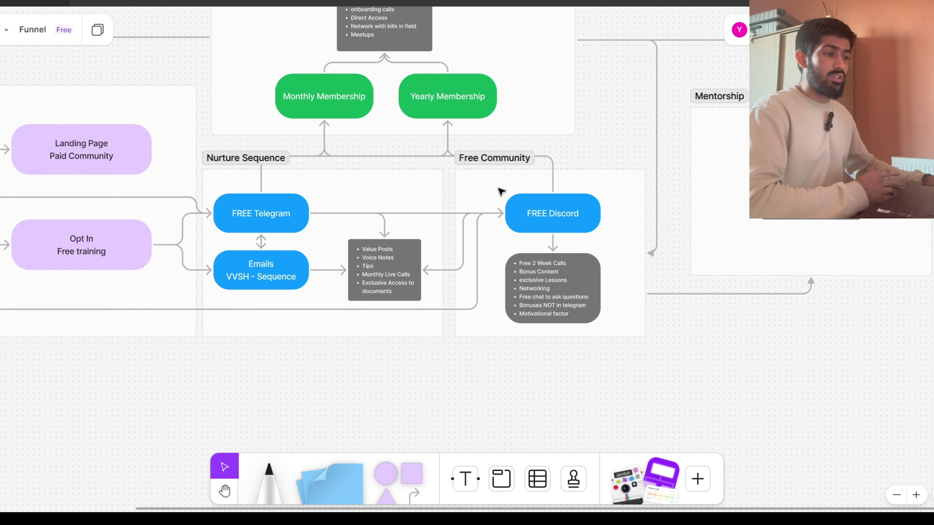
- Highlight the Free Community and Nurture Sequence sections and the nurture sequence bullet list
{"action": "left_click", "coordinate": [460, 211]}
{"action": "left_click", "coordinate": [399, 184]}
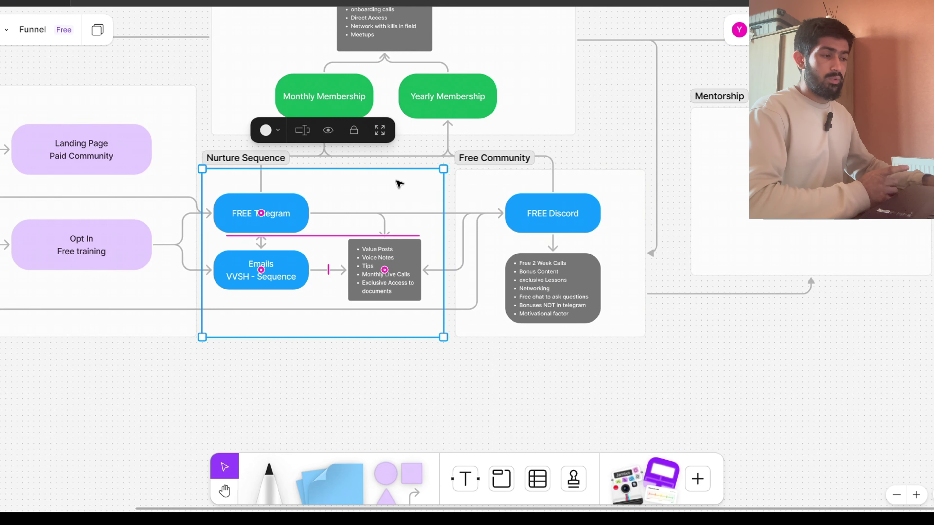
{"action": "left_click", "coordinate": [501, 374]}
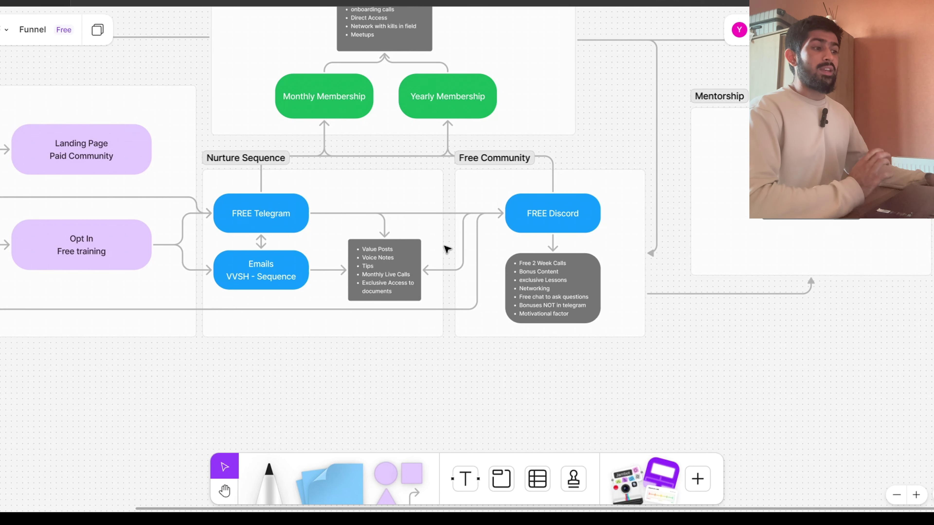
{"action": "left_click", "coordinate": [353, 273]}
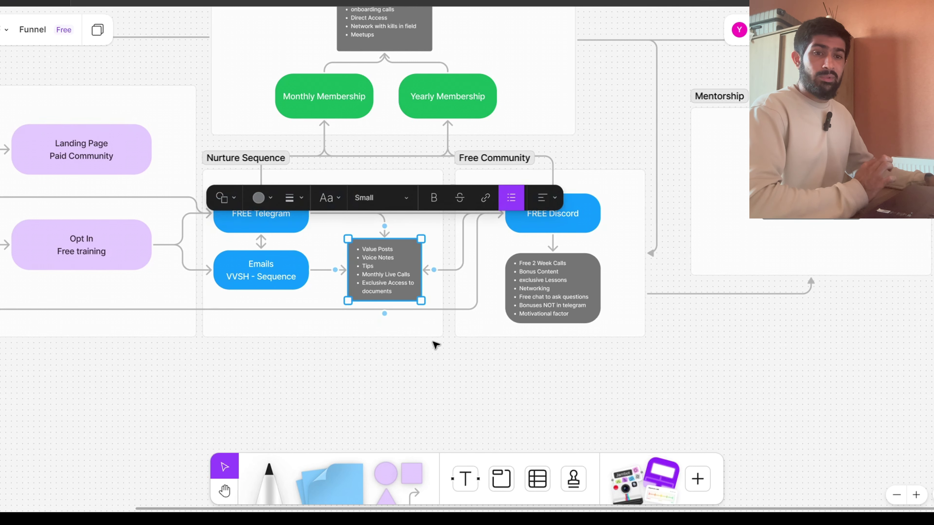
{"action": "left_click", "coordinate": [439, 363]}
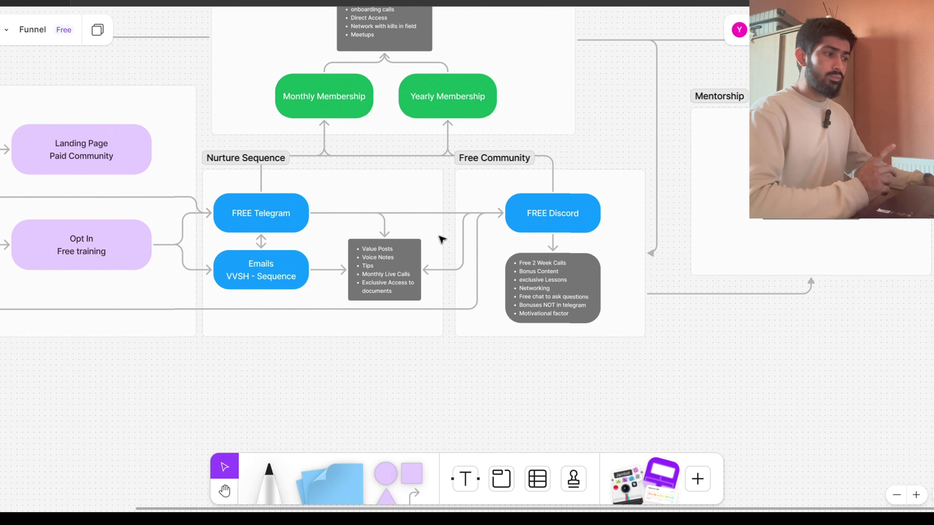
- Highlight the FREE Discord step and its perks list, then pan left toward the lead sources
{"action": "left_click", "coordinate": [528, 218]}
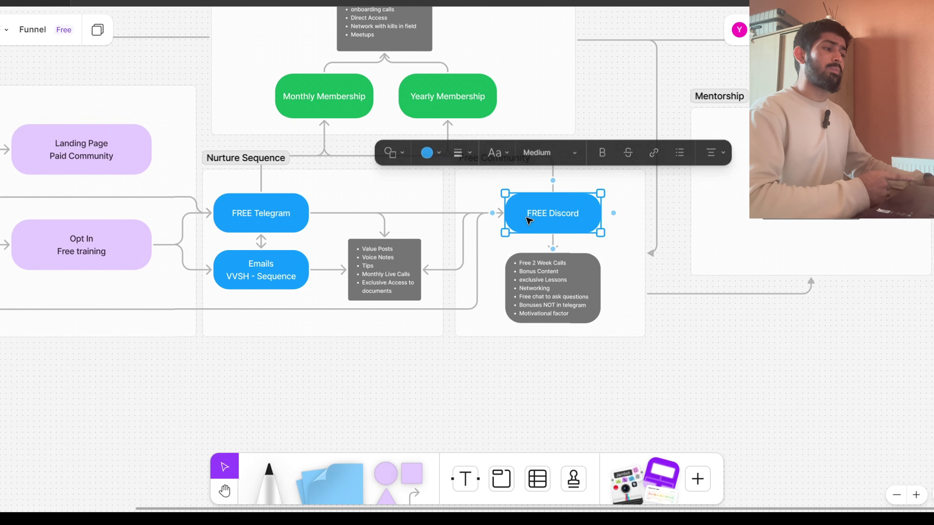
{"action": "left_click", "coordinate": [565, 304]}
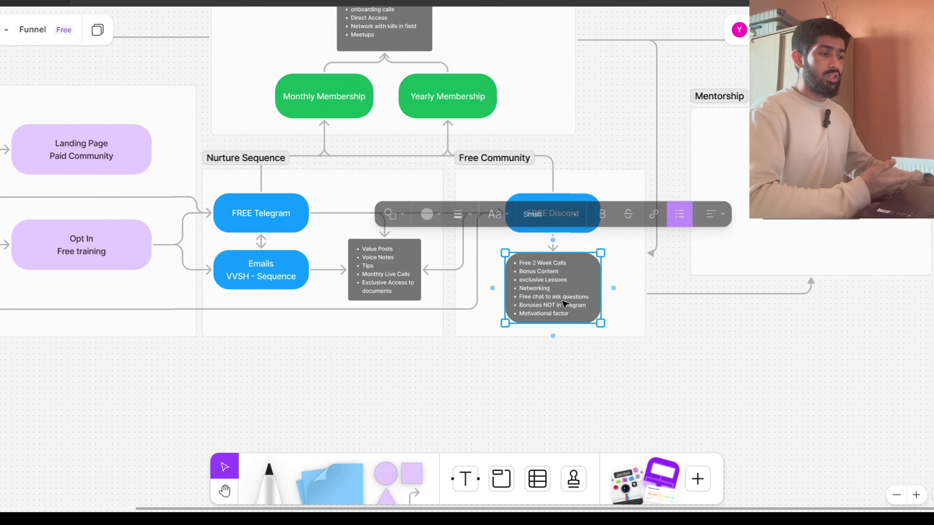
{"action": "left_click", "coordinate": [488, 384]}
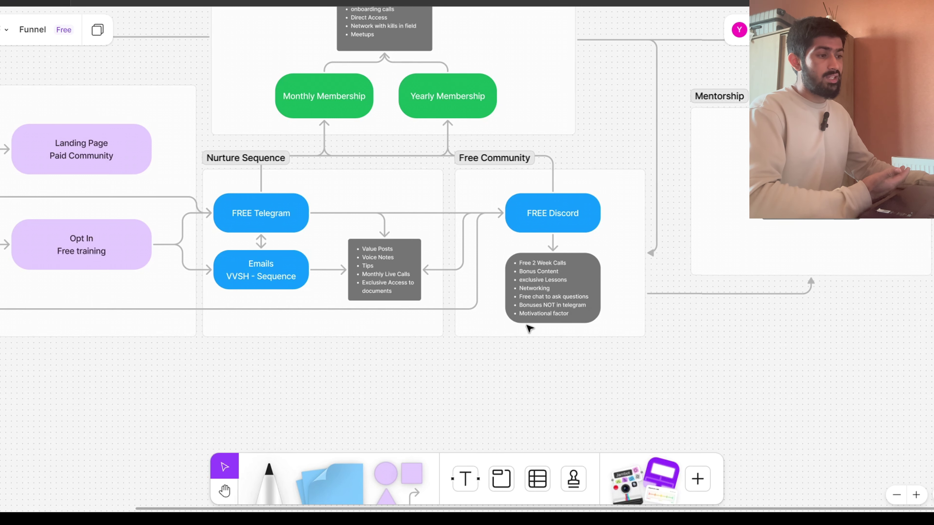
{"action": "scroll", "coordinate": [463, 323], "scroll_direction": "left", "scroll_amount": 5}
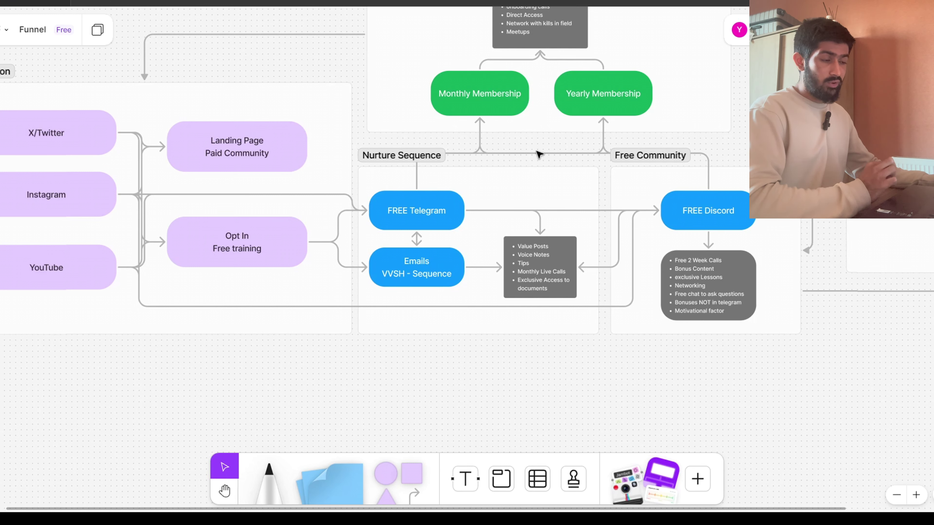
{"action": "scroll", "coordinate": [538, 153], "scroll_direction": "up", "scroll_amount": 6}
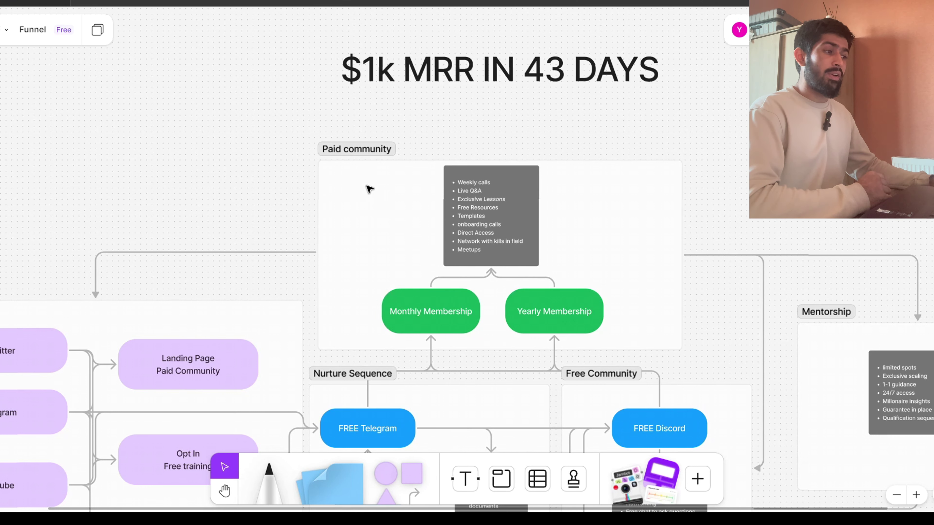
{"action": "left_click", "coordinate": [492, 199]}
{"action": "left_click", "coordinate": [721, 152]}
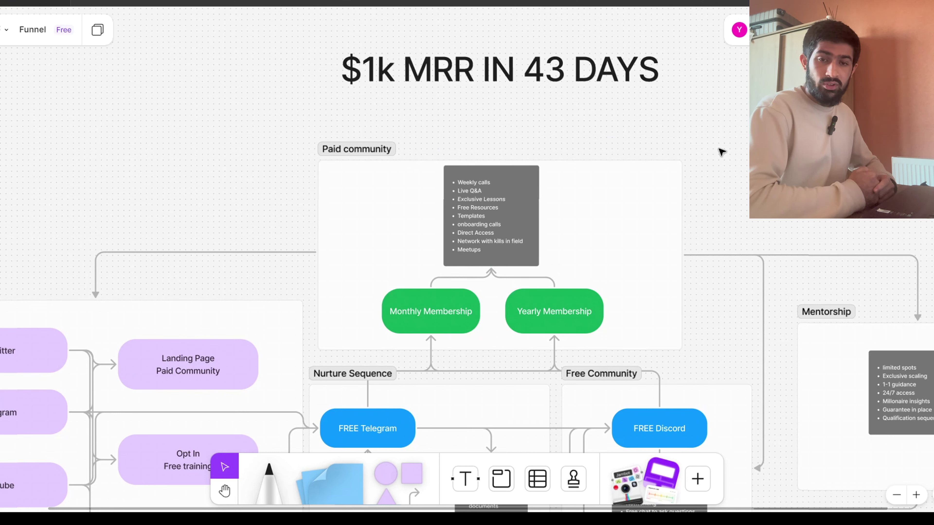
{"action": "scroll", "coordinate": [567, 178], "scroll_direction": "down", "scroll_amount": 3}
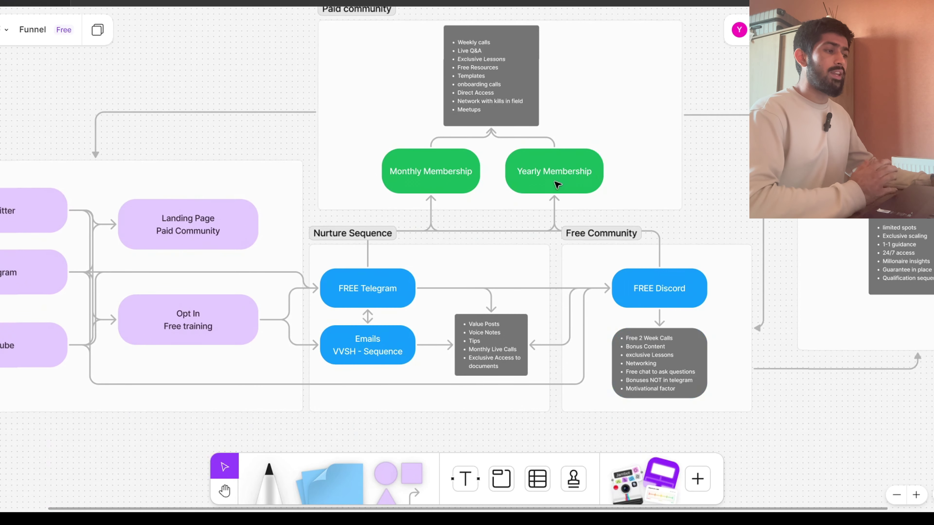
{"action": "left_click", "coordinate": [387, 105]}
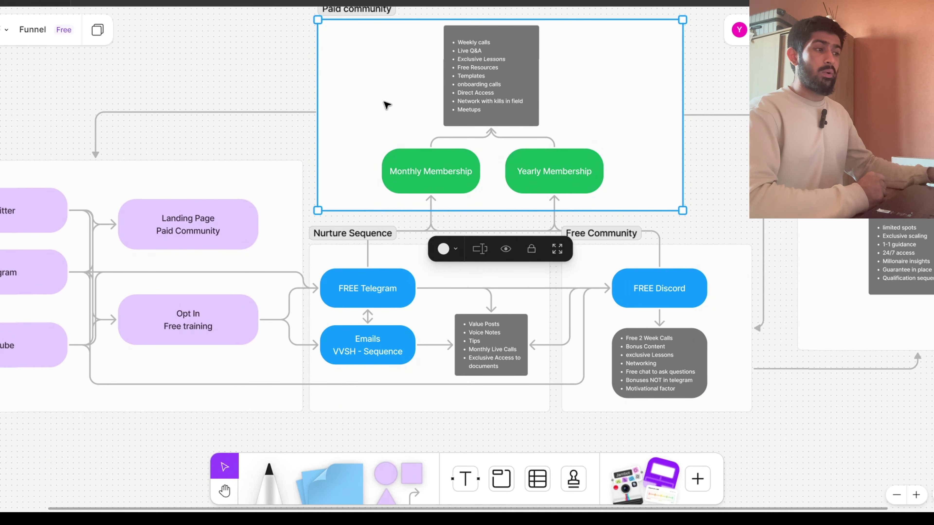
{"action": "left_click", "coordinate": [296, 90]}
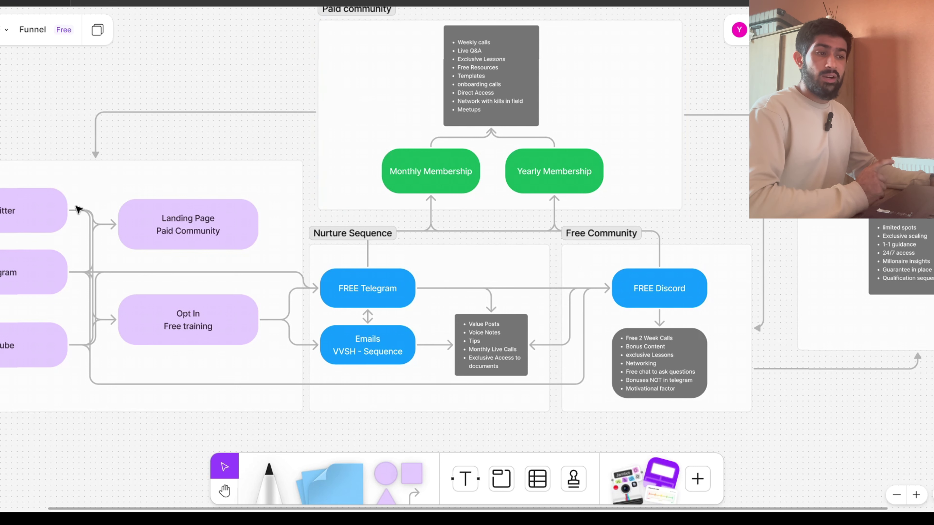
{"action": "left_click_drag", "start_coordinate": [215, 123], "coordinate": [325, 110]}
{"action": "left_click", "coordinate": [206, 174]}
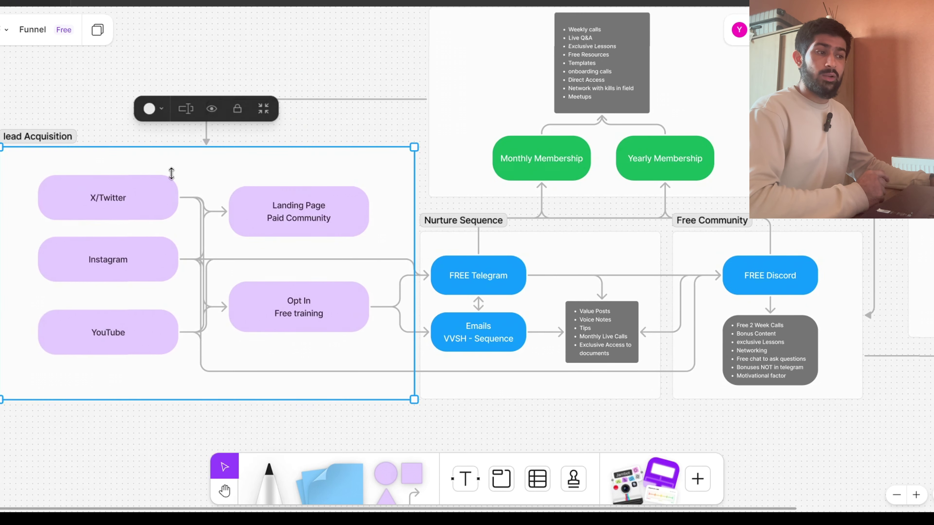
{"action": "left_click", "coordinate": [374, 77]}
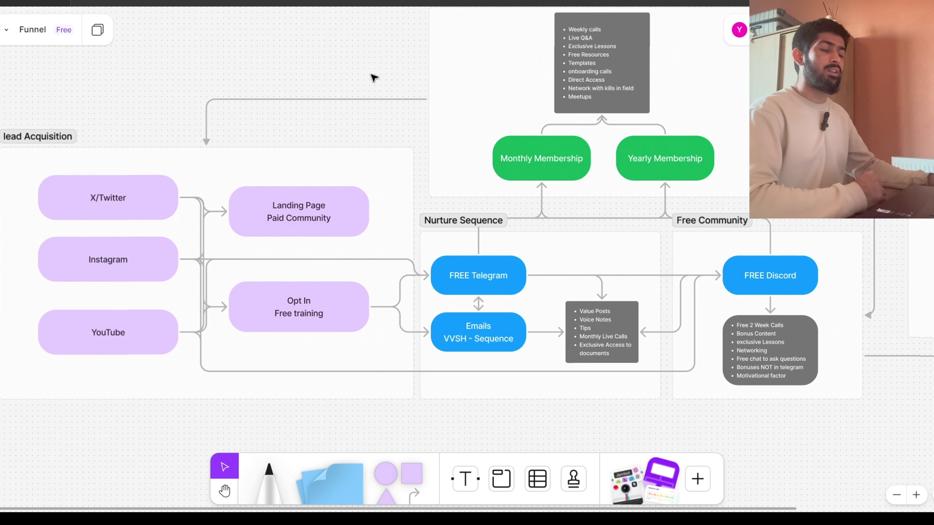
- Pan right and briefly select the connector leading to Mentorship
{"action": "scroll", "coordinate": [515, 221], "scroll_direction": "right", "scroll_amount": 5}
{"action": "left_click", "coordinate": [690, 294]}
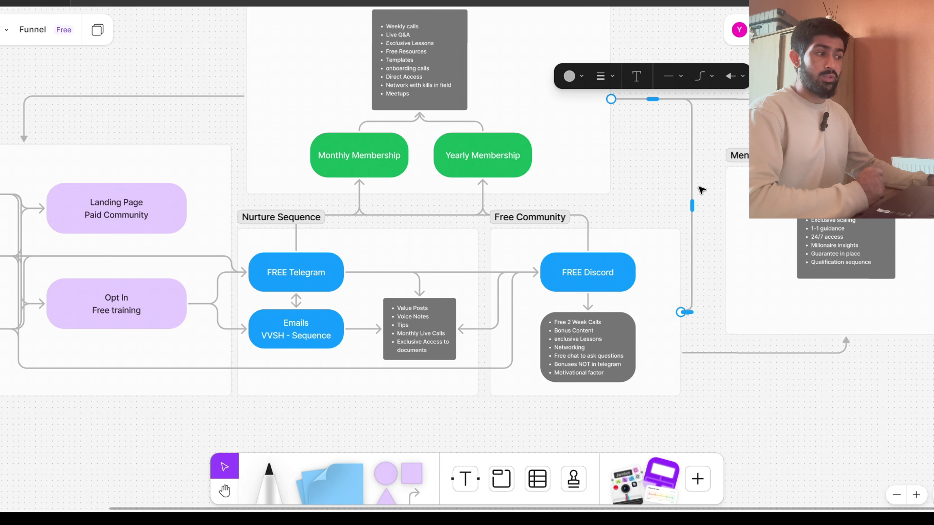
{"action": "left_click", "coordinate": [663, 200]}
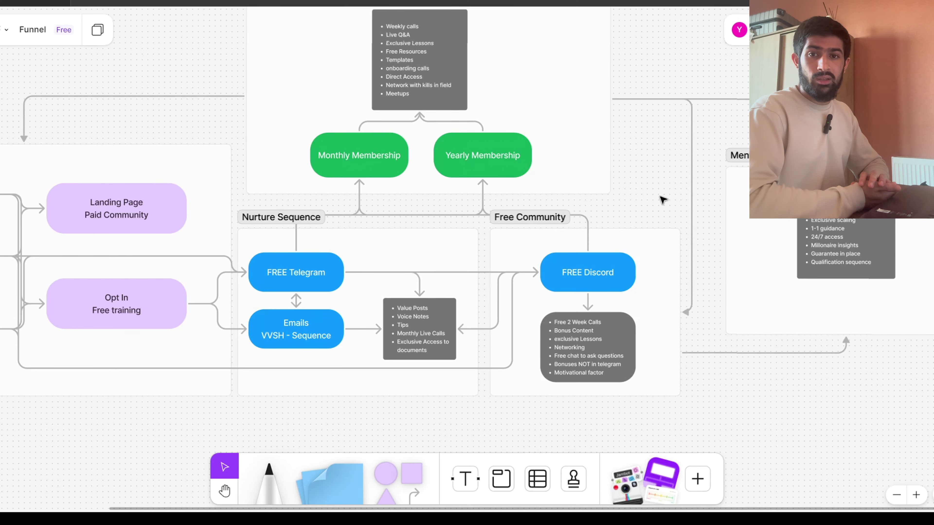
- Highlight the Paid community frame and the Mentorship perks list
{"action": "scroll", "coordinate": [525, 115], "scroll_direction": "up", "scroll_amount": 3}
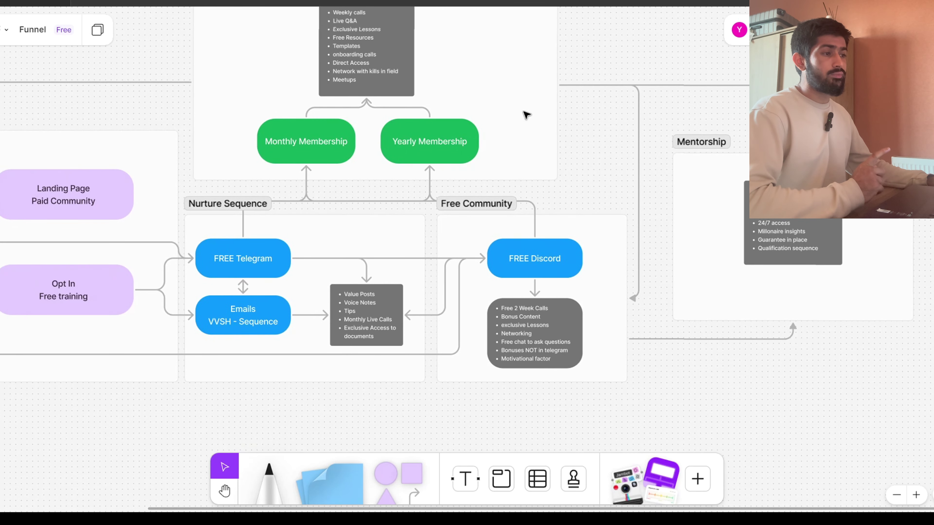
{"action": "scroll", "coordinate": [573, 213], "scroll_direction": "up", "scroll_amount": 3}
{"action": "left_click", "coordinate": [573, 213]}
{"action": "scroll", "coordinate": [634, 181], "scroll_direction": "right", "scroll_amount": 3}
{"action": "scroll", "coordinate": [634, 181], "scroll_direction": "down", "scroll_amount": 2}
{"action": "left_click", "coordinate": [655, 276]}
{"action": "left_click", "coordinate": [635, 287]}
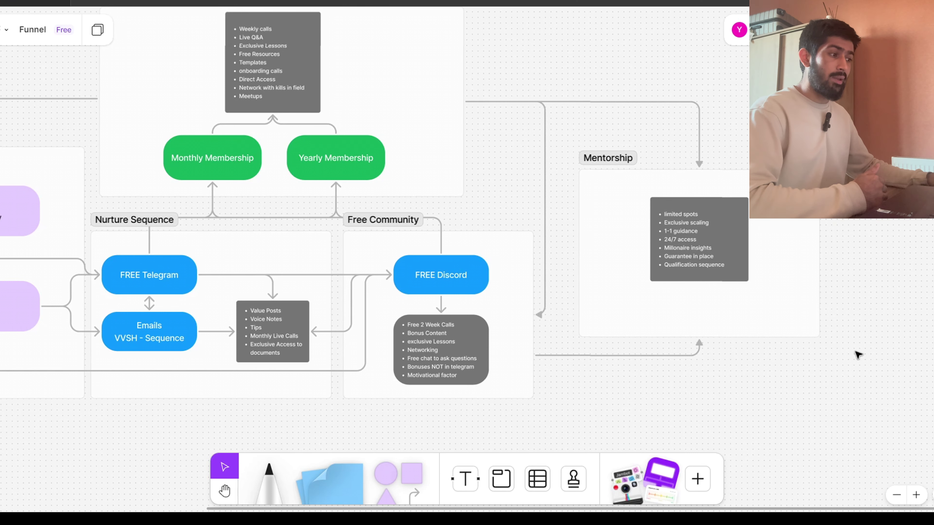
- Pan the board over to the lead sources and highlight the lead Acquisition frame
{"action": "left_click_drag", "start_coordinate": [514, 195], "coordinate": [576, 194]}
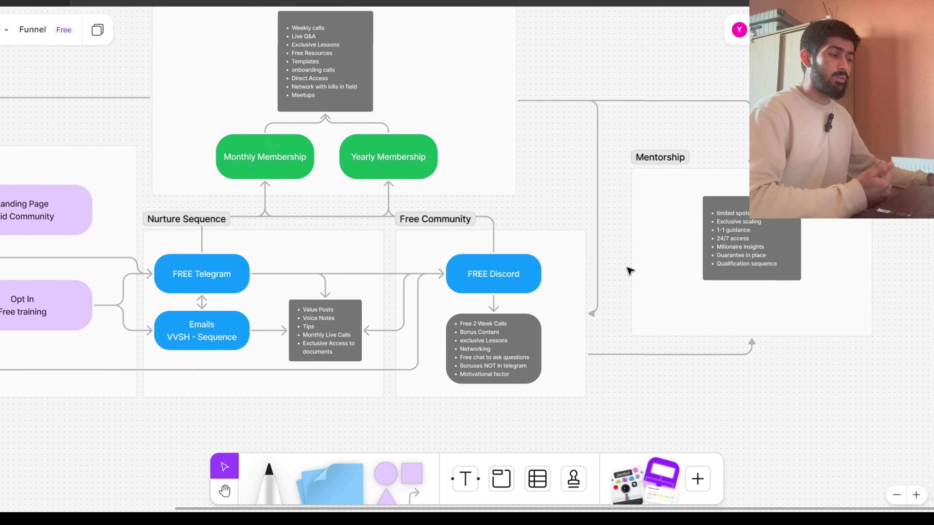
{"action": "left_click_drag", "start_coordinate": [629, 271], "coordinate": [727, 228]}
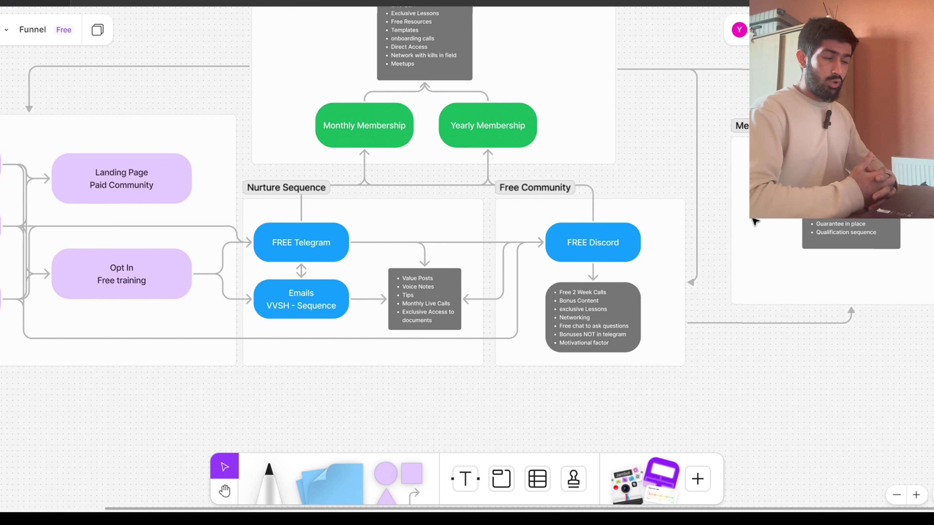
{"action": "left_click_drag", "start_coordinate": [628, 203], "coordinate": [680, 206]}
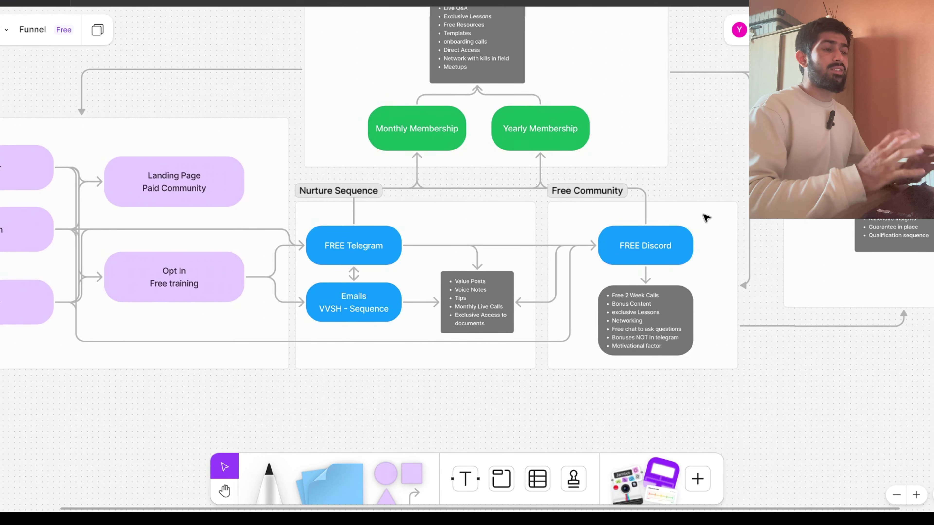
{"action": "scroll", "coordinate": [705, 215], "scroll_direction": "left", "scroll_amount": 5}
{"action": "left_click", "coordinate": [206, 125]}
{"action": "left_click", "coordinate": [289, 117]}
{"action": "scroll", "coordinate": [236, 109], "scroll_direction": "right", "scroll_amount": 6}
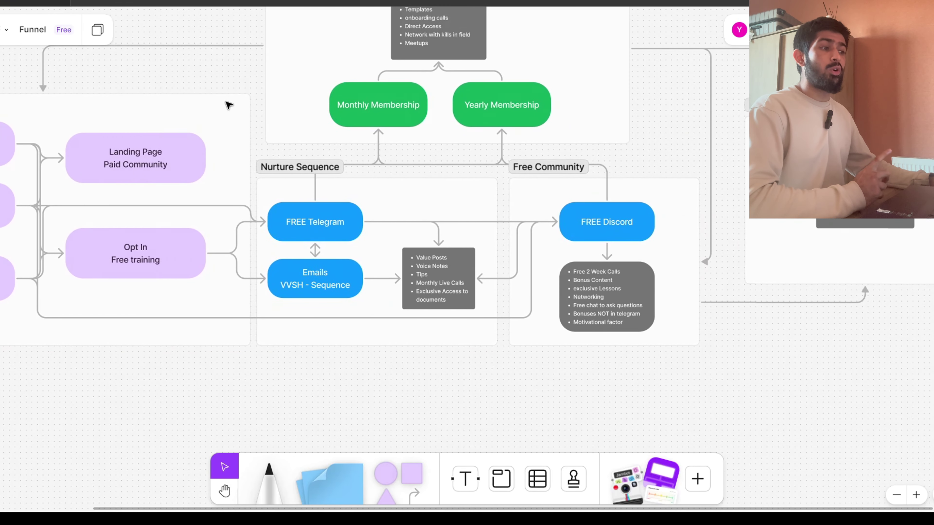